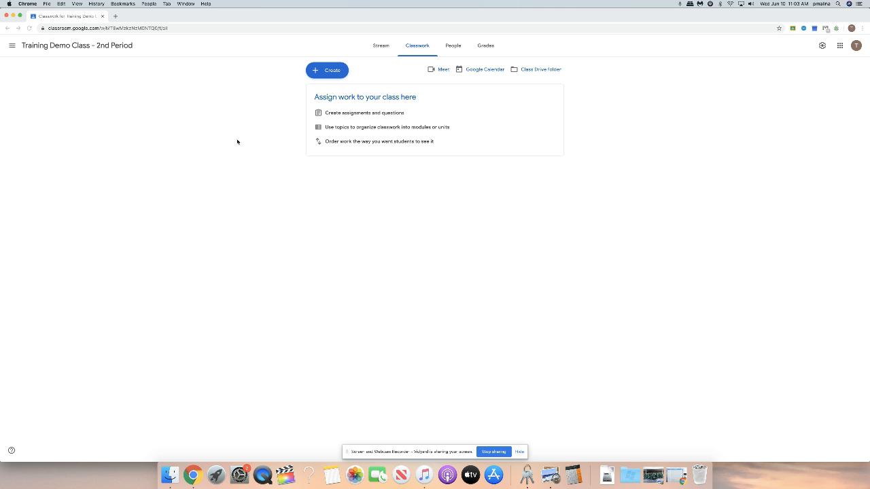
- Create a new assignment titled "How To" with the instructions "Read and fill out form"
click(314, 71)
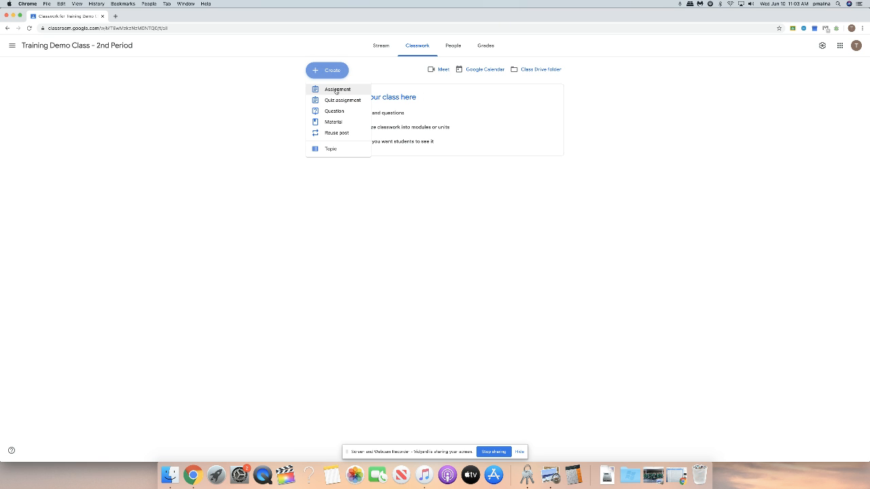
click(336, 91)
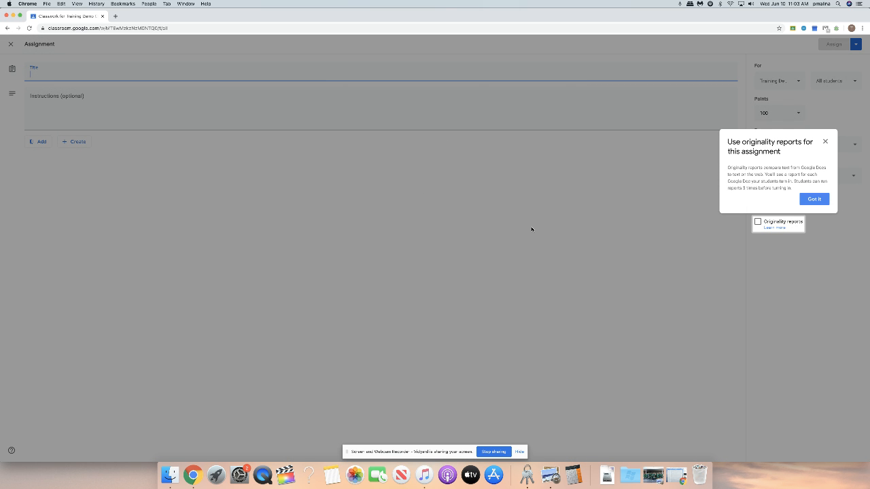
click(815, 200)
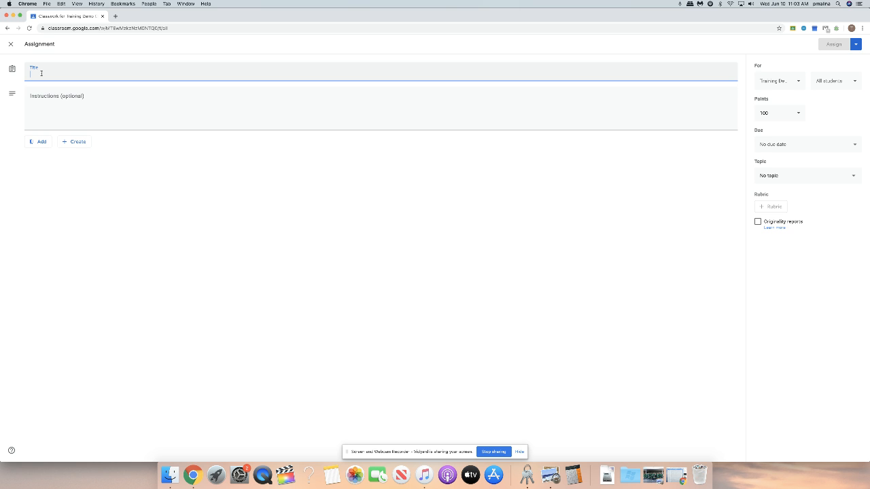
text(How To)
click(32, 99)
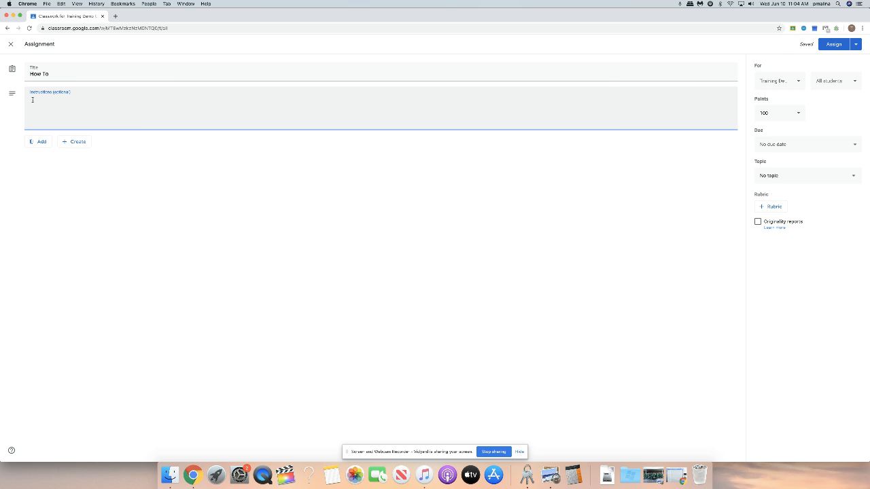
text(Read and fill out form)
- Attach the untitled document from the recent Google Drive files to the assignment
click(36, 141)
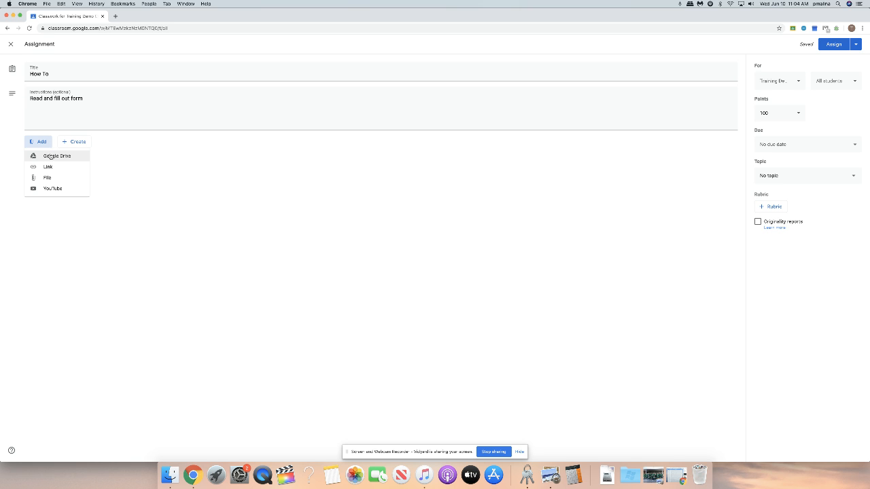
click(51, 157)
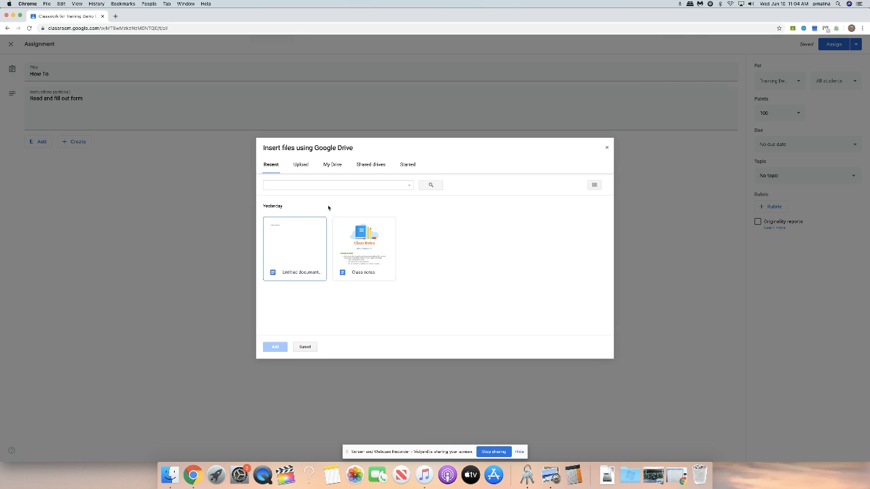
click(372, 251)
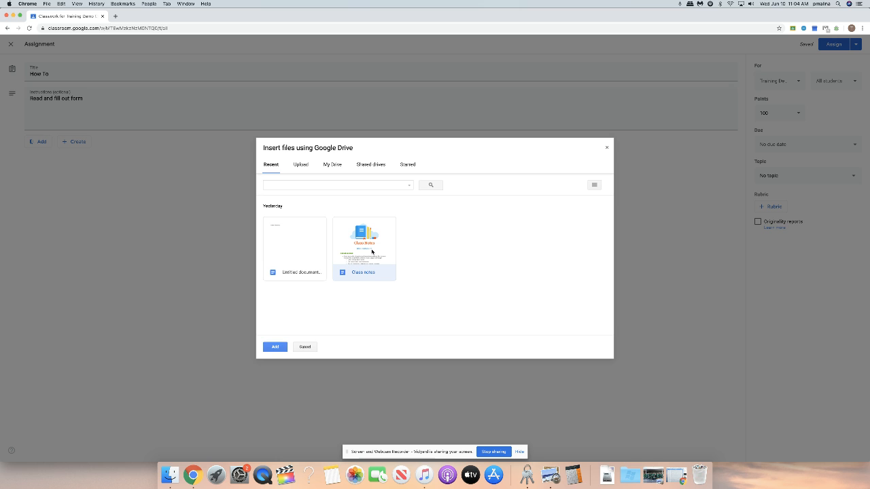
click(294, 251)
click(275, 348)
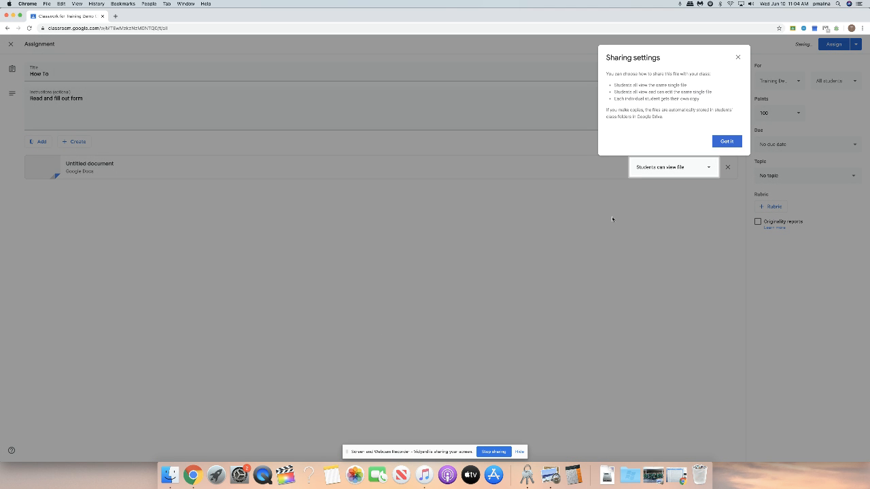
- Dismiss the sharing tip and set the attached document to make a copy for each student
click(726, 141)
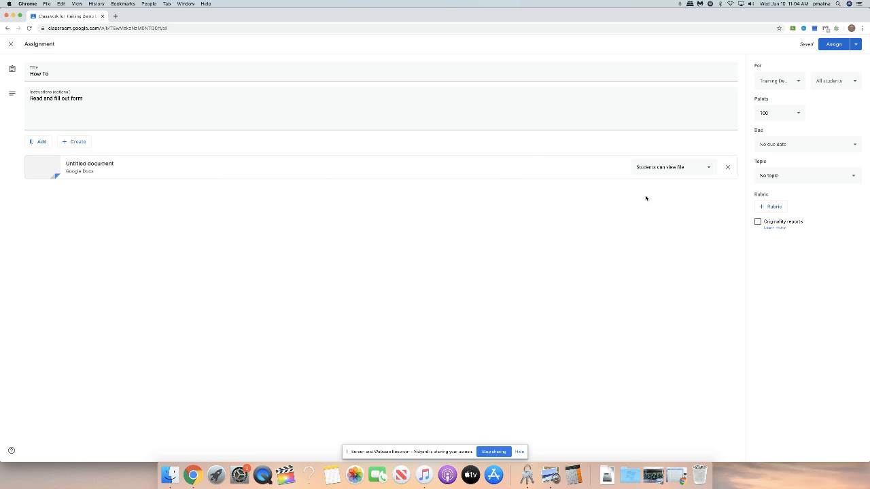
click(711, 169)
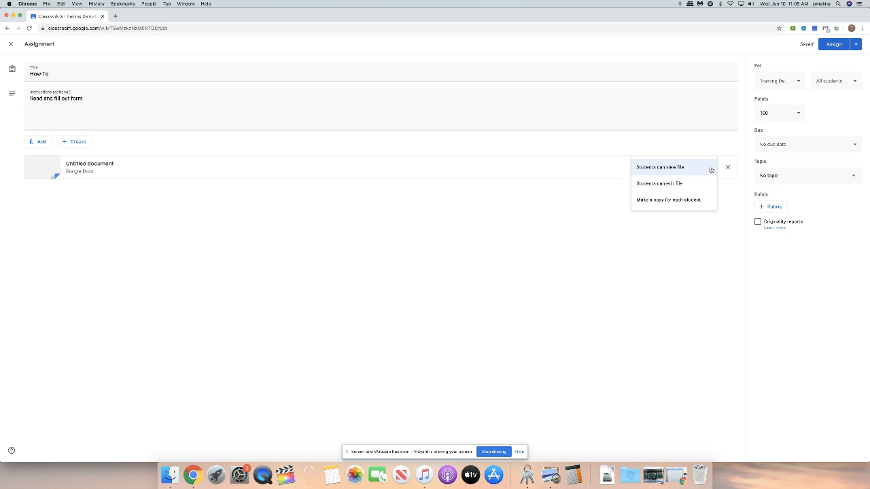
click(704, 205)
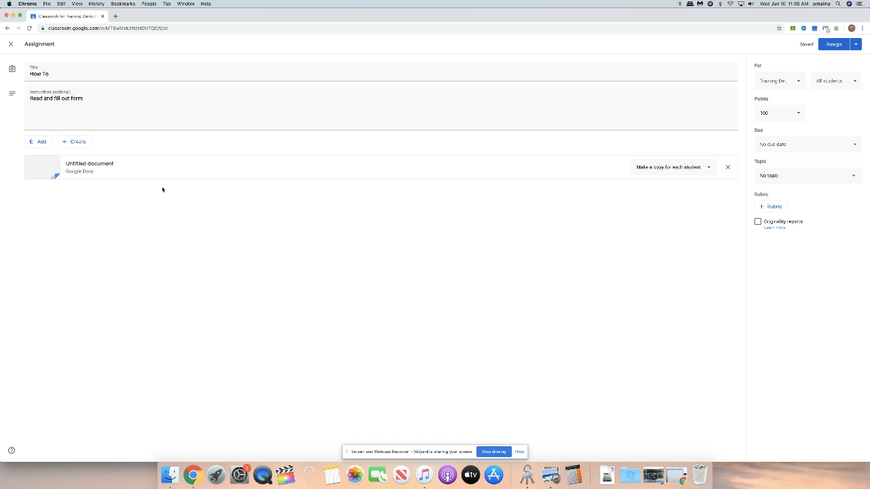
- Review which classes, students and points options are available for the assignment
click(80, 143)
click(797, 82)
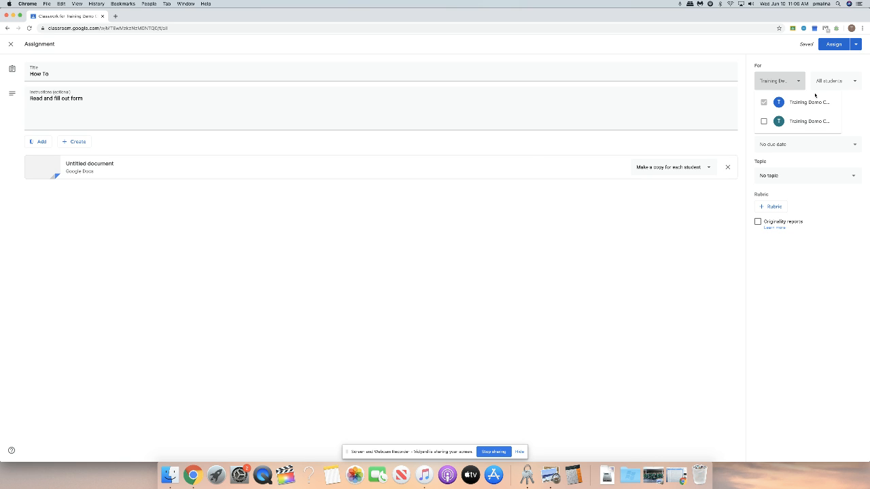
click(854, 85)
click(853, 83)
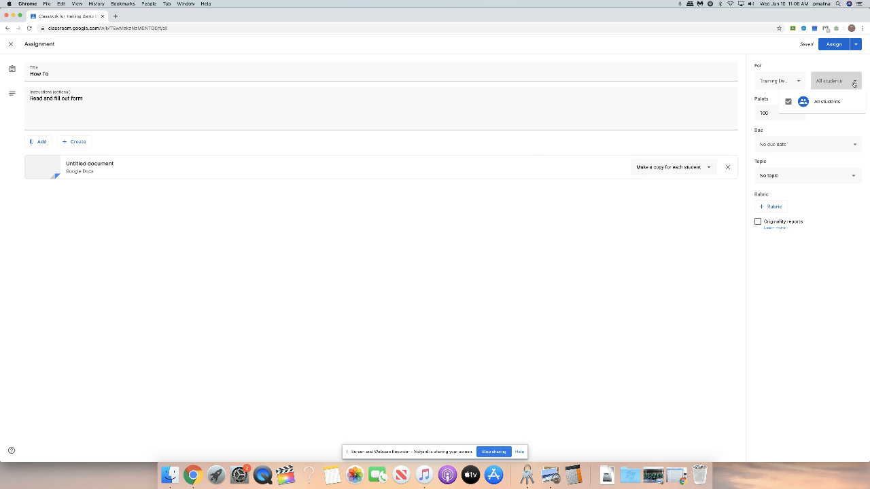
click(854, 84)
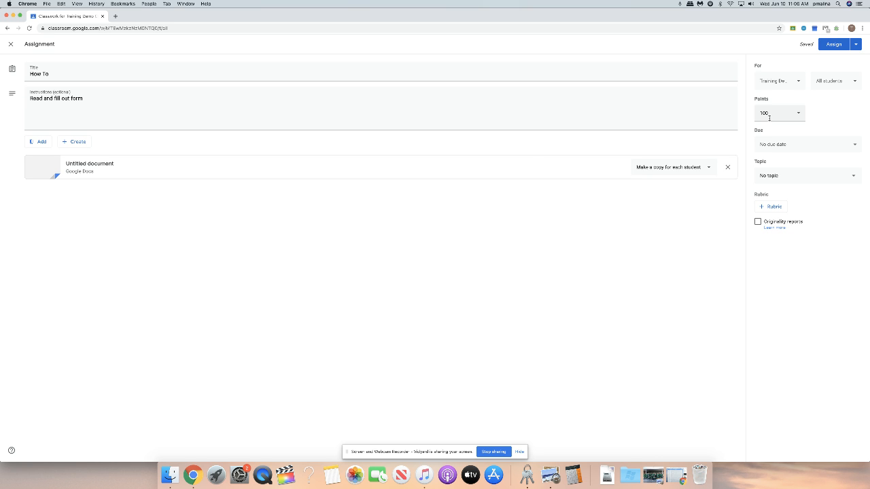
click(801, 115)
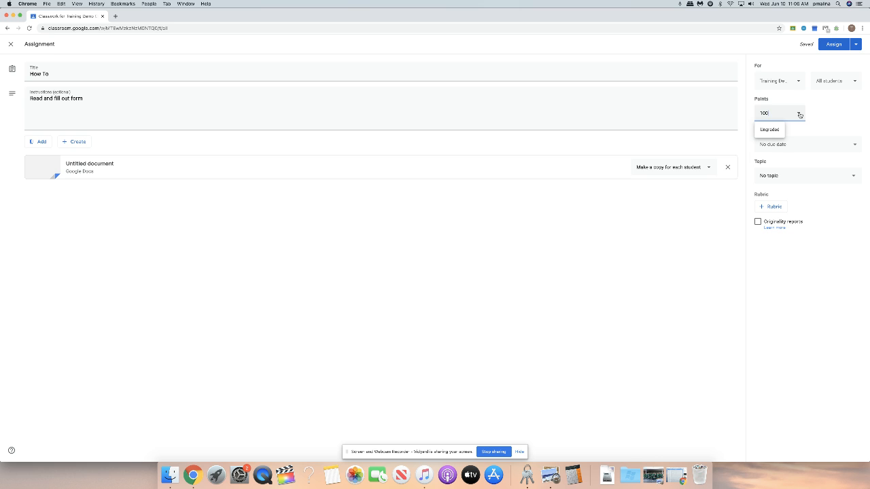
click(820, 115)
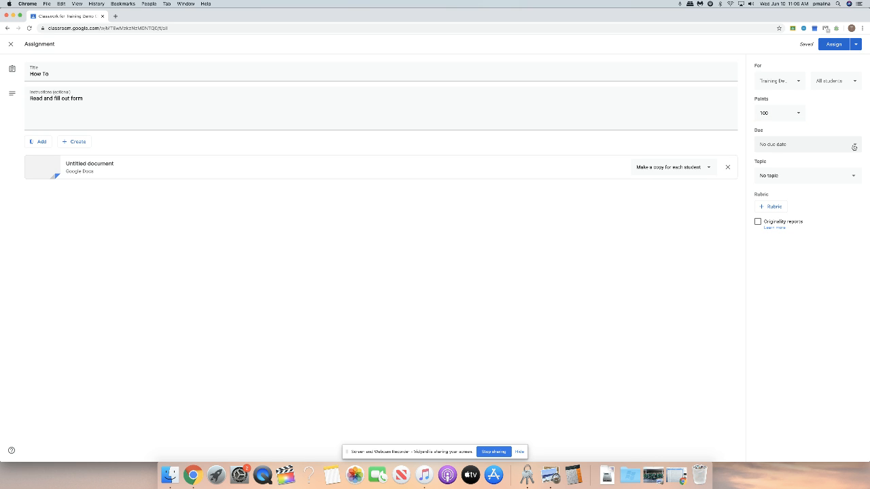
- Set the assignment's due date to Jun 11, 2020 without a due time
click(855, 145)
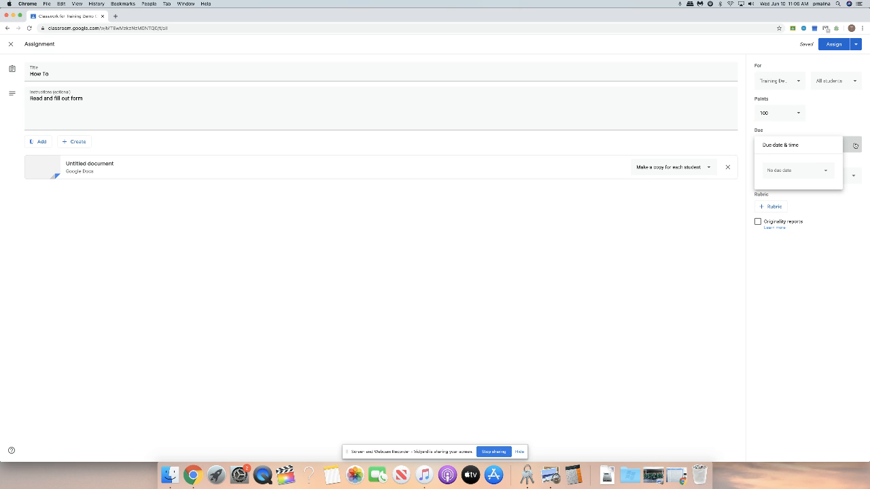
click(805, 175)
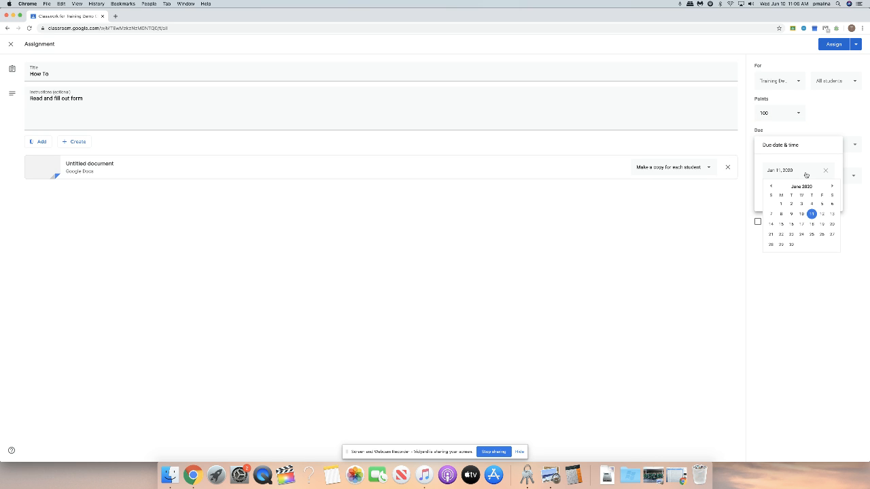
click(811, 216)
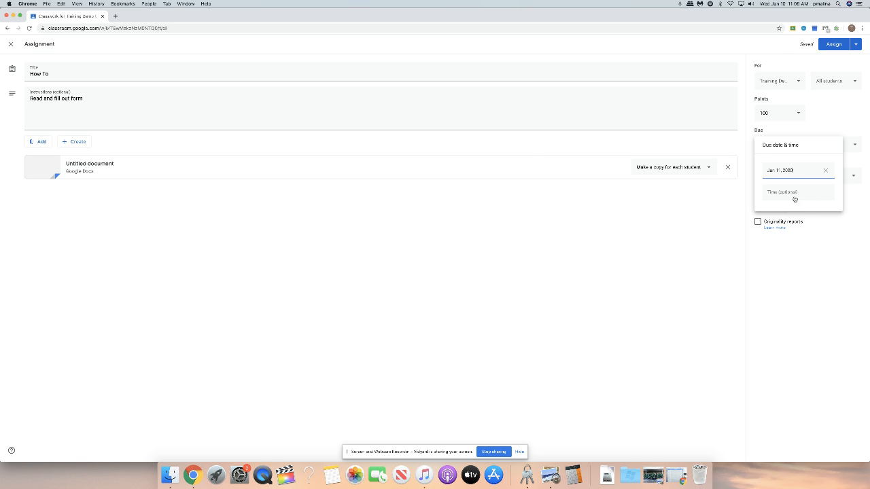
click(820, 232)
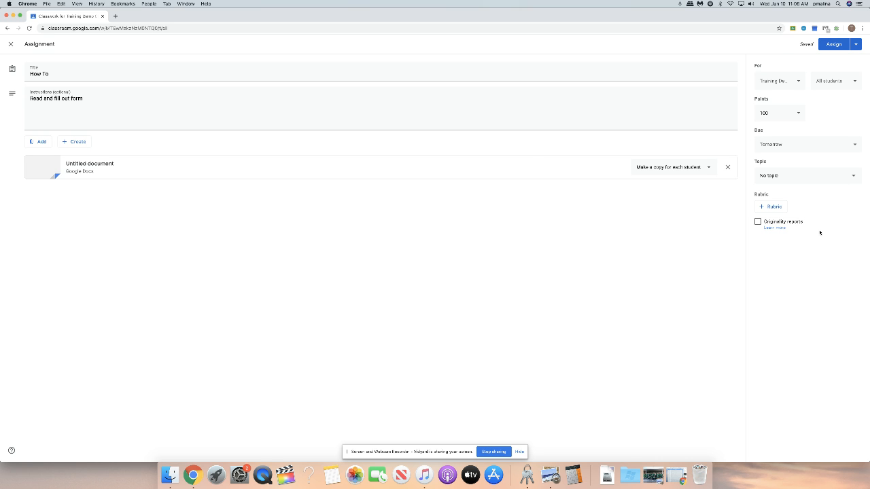
click(814, 176)
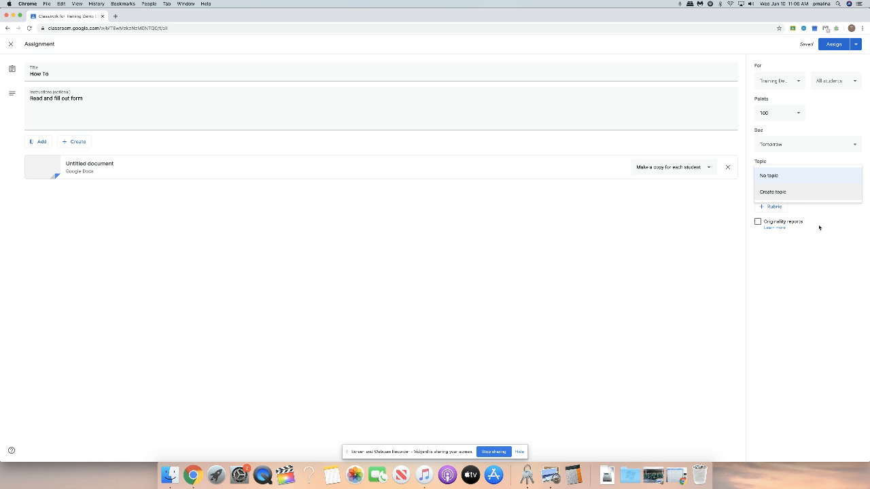
click(819, 228)
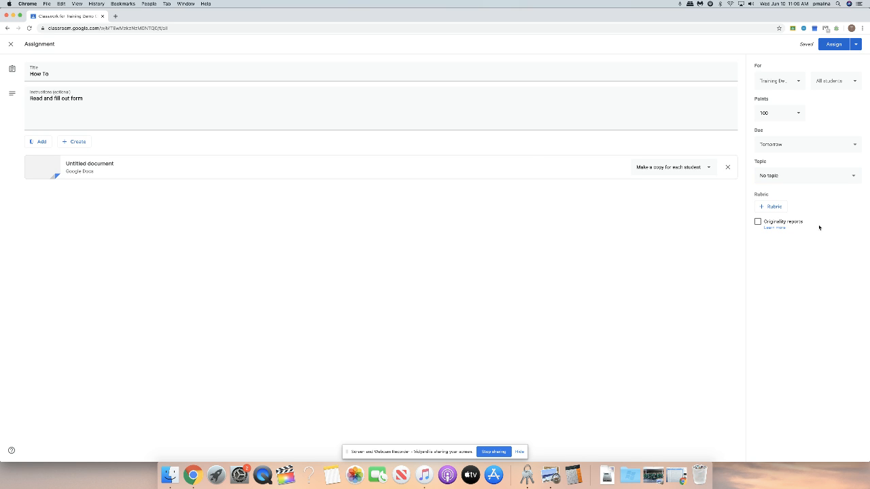
click(777, 210)
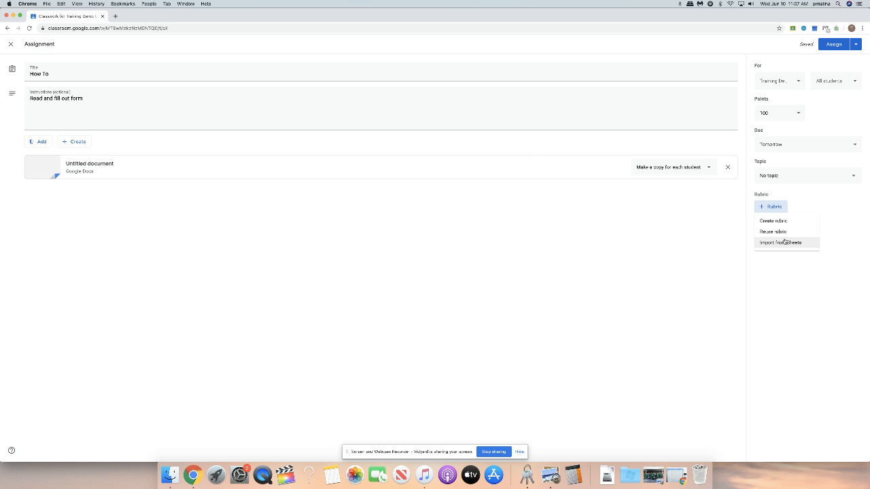
click(777, 222)
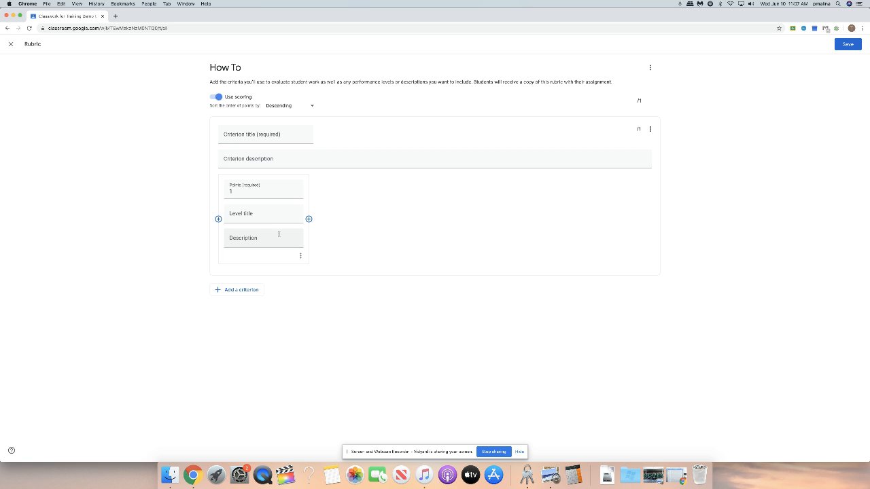
click(308, 219)
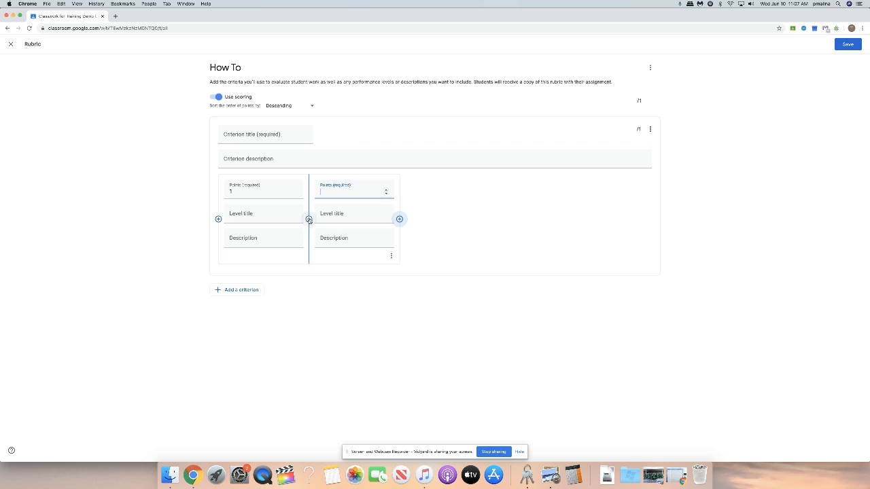
click(399, 219)
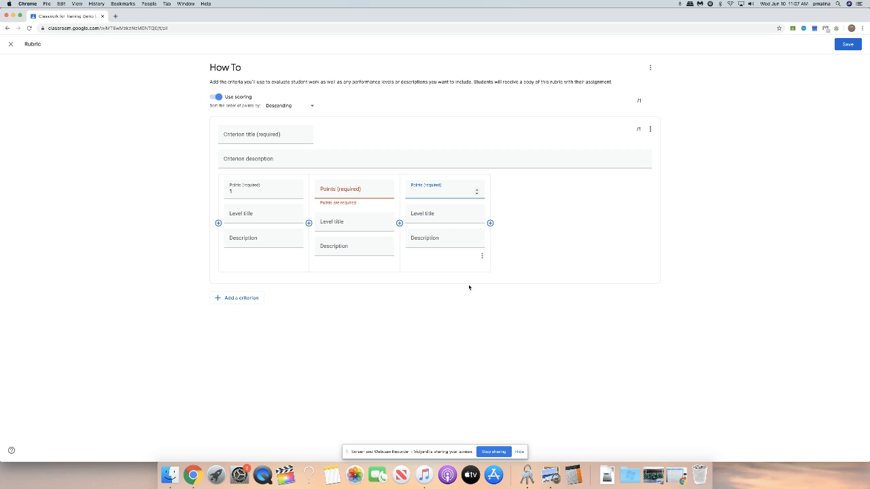
click(482, 256)
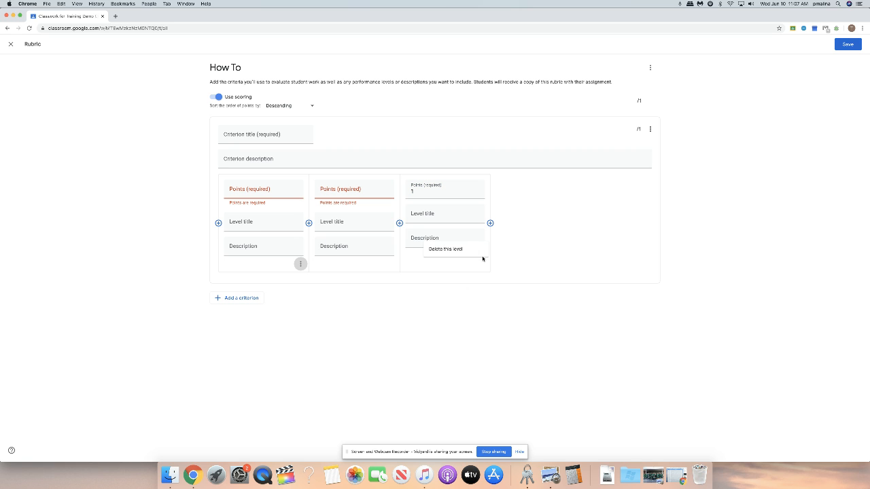
click(468, 252)
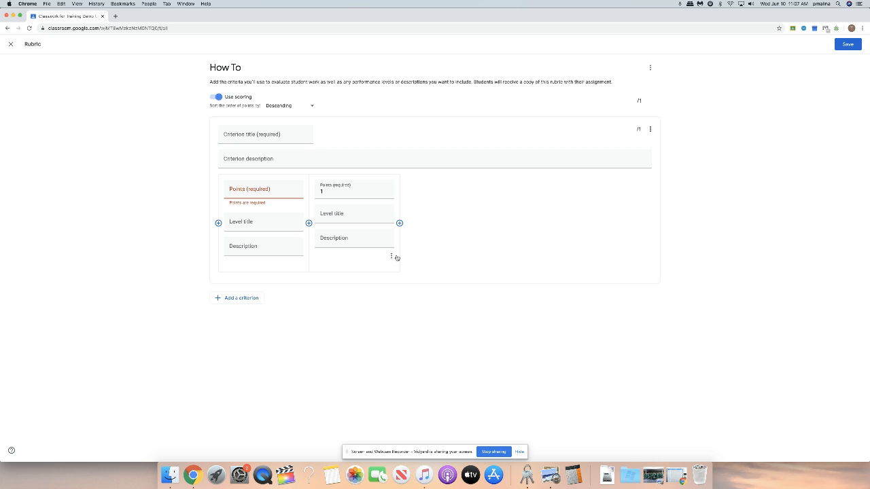
click(390, 255)
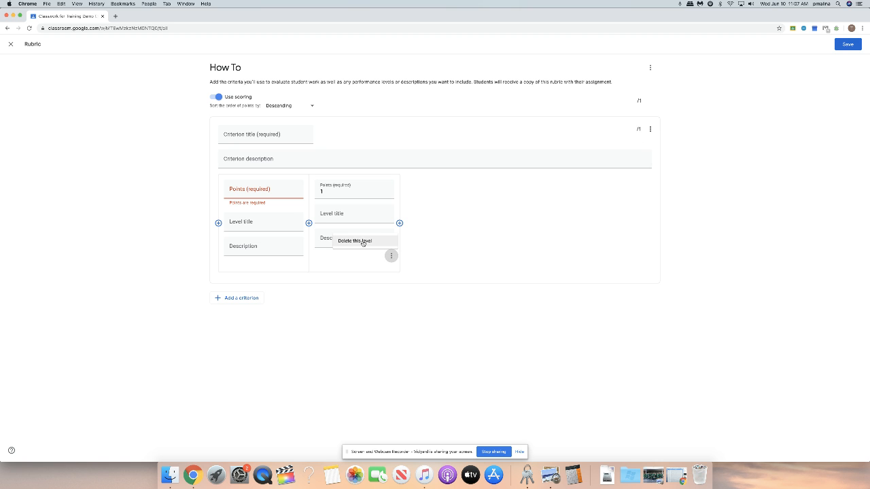
click(363, 242)
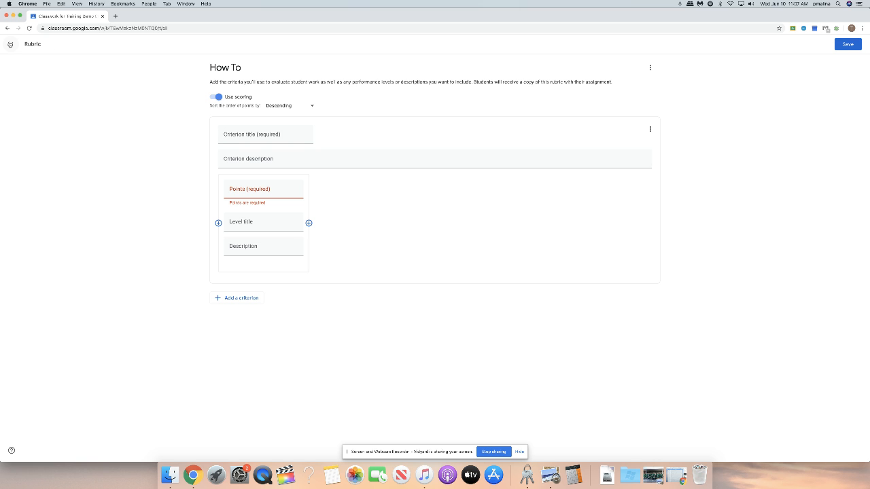
click(11, 44)
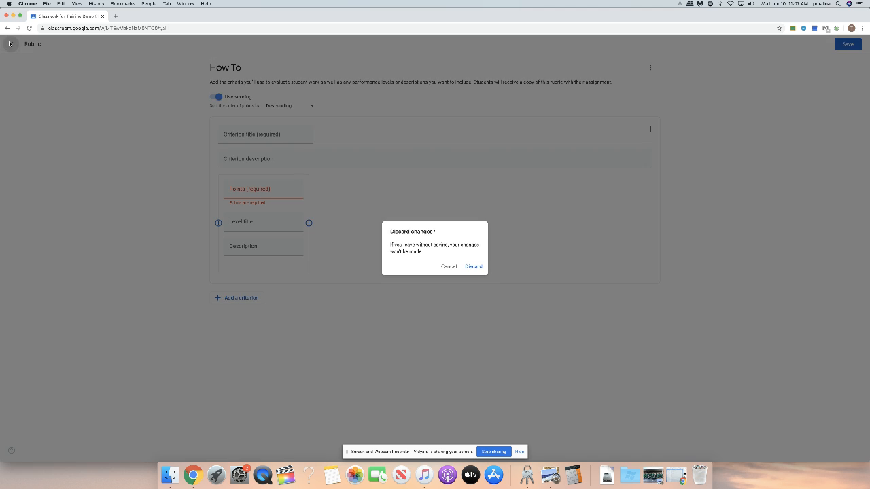
click(474, 267)
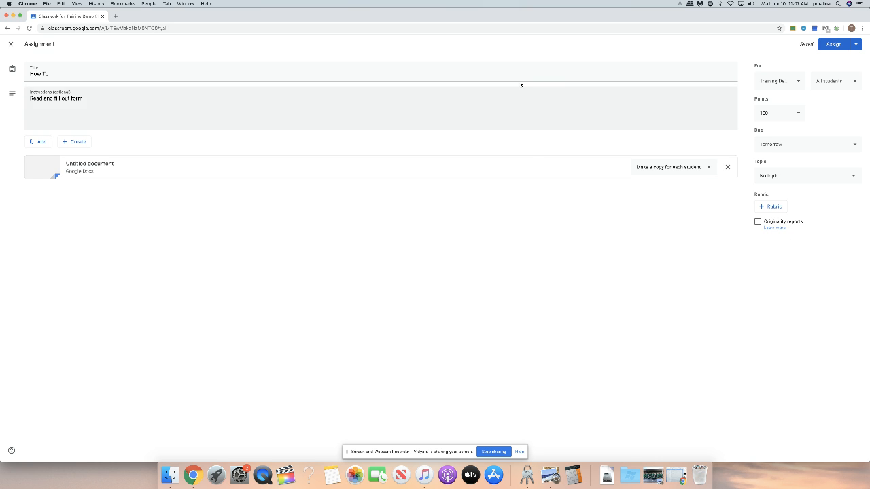
- Open the desktop screenshot about turning on originality reports, read its availability notes, and close it
drag(403, 19, 488, 19)
double_click(58, 116)
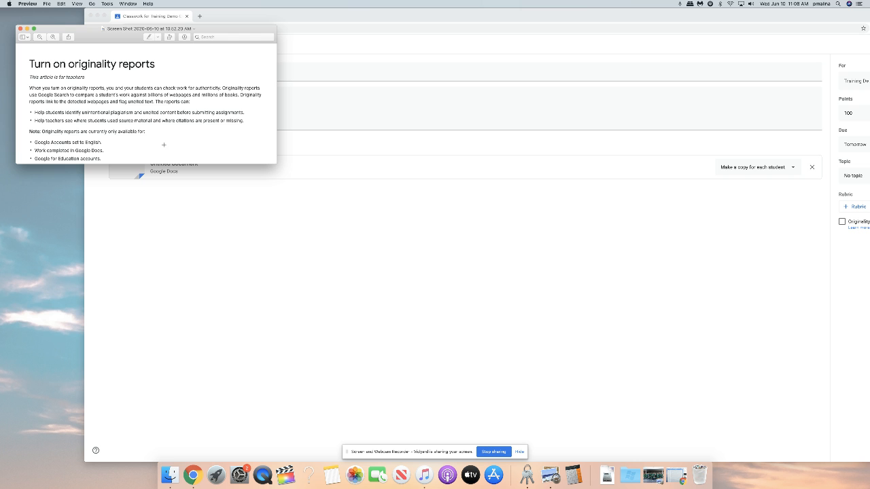
drag(115, 36, 397, 171)
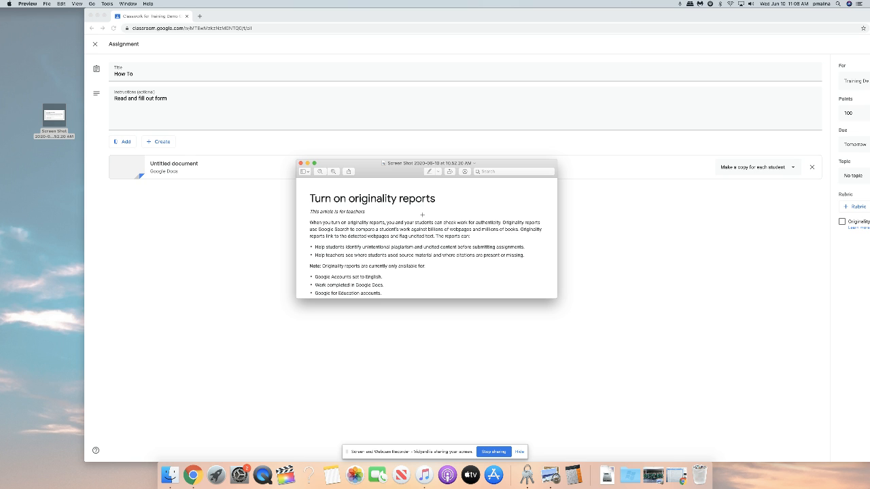
click(301, 164)
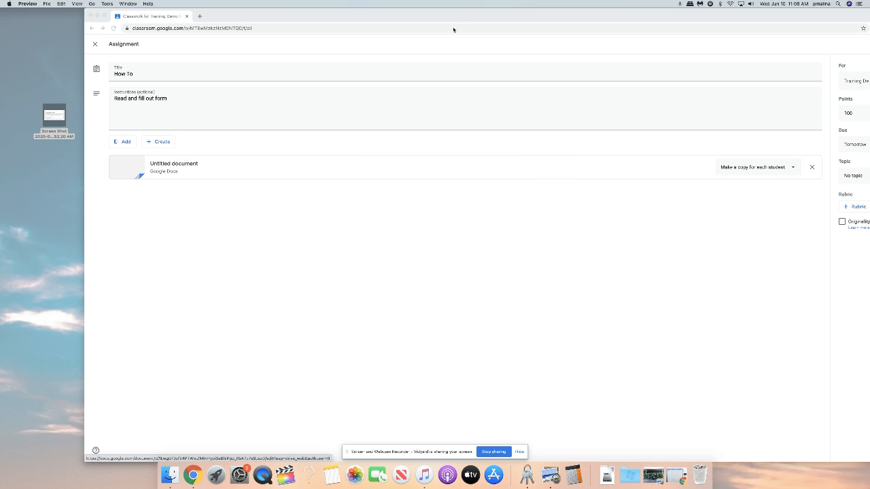
- Bring the assignment window fully back into view and enable originality reports for the How To assignment
drag(447, 17, 368, 18)
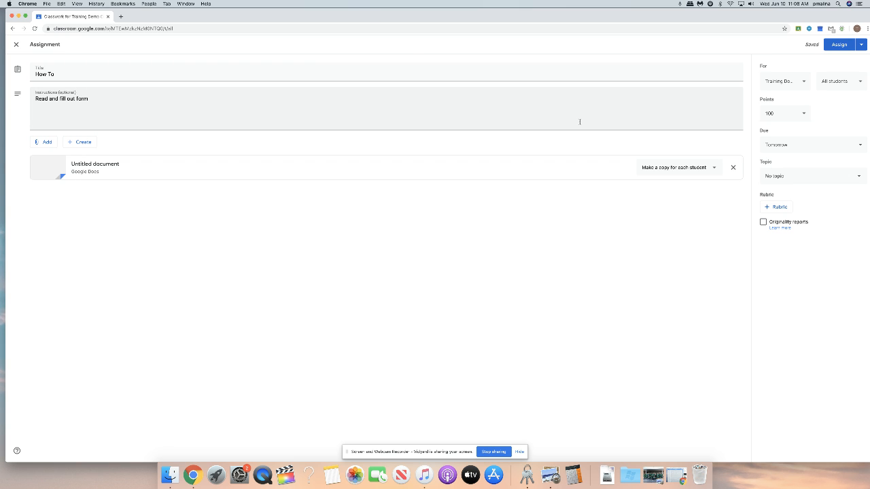
click(764, 222)
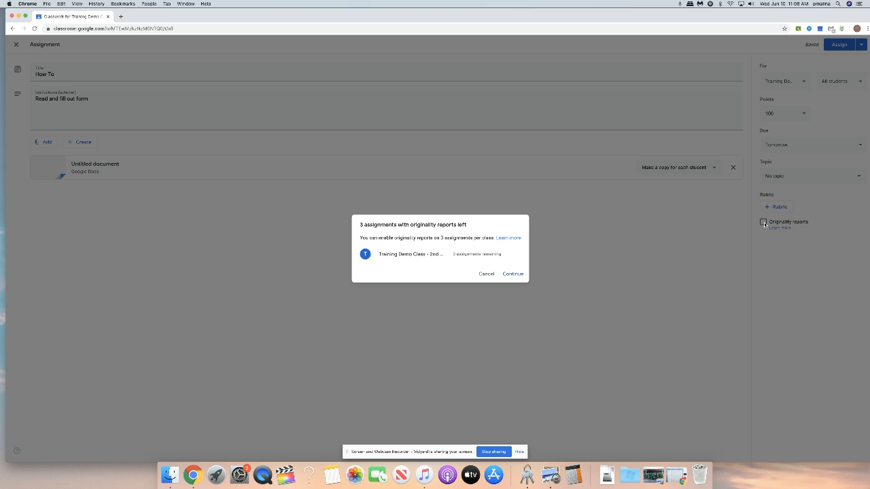
click(512, 274)
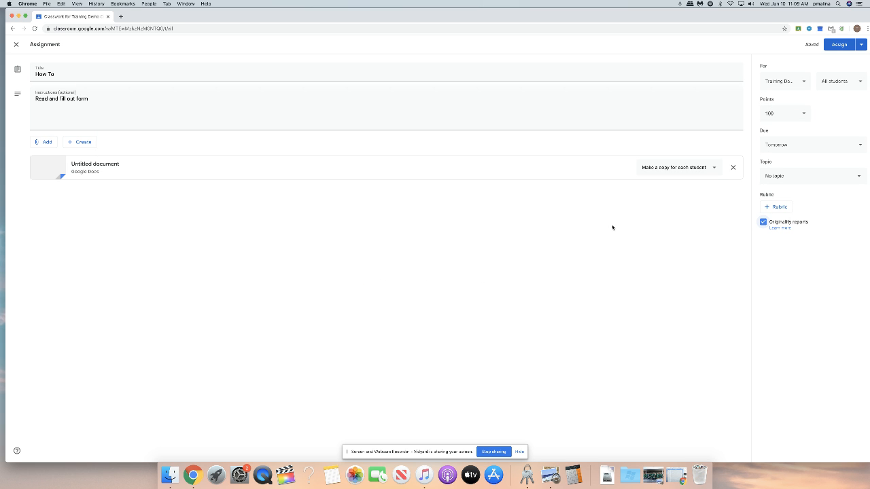
- Assign the How To assignment to the class immediately and dismiss the tip about adding a topic
click(862, 45)
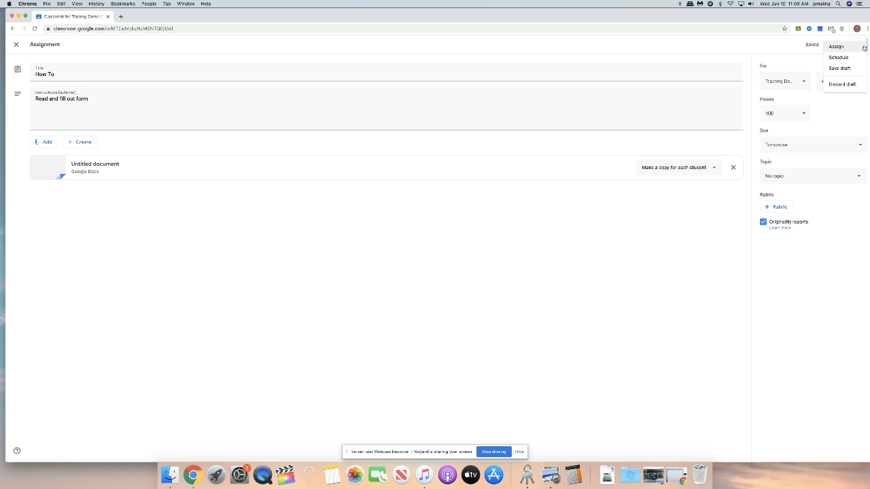
click(838, 46)
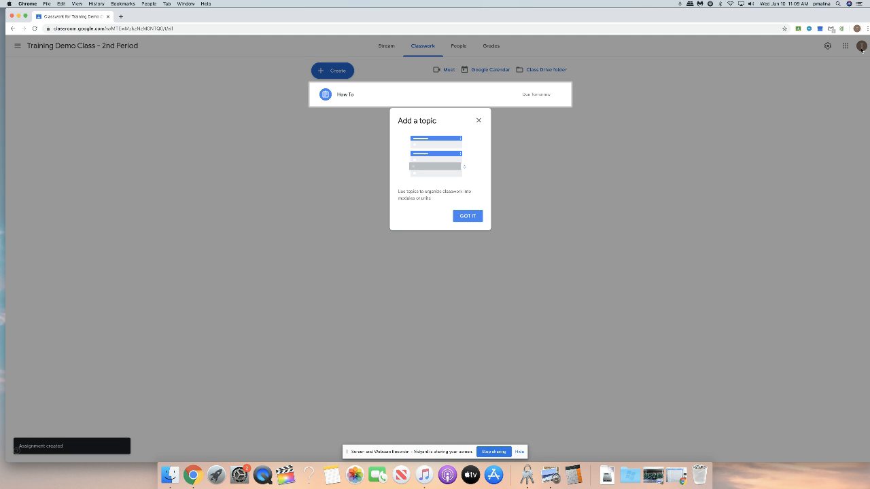
click(476, 216)
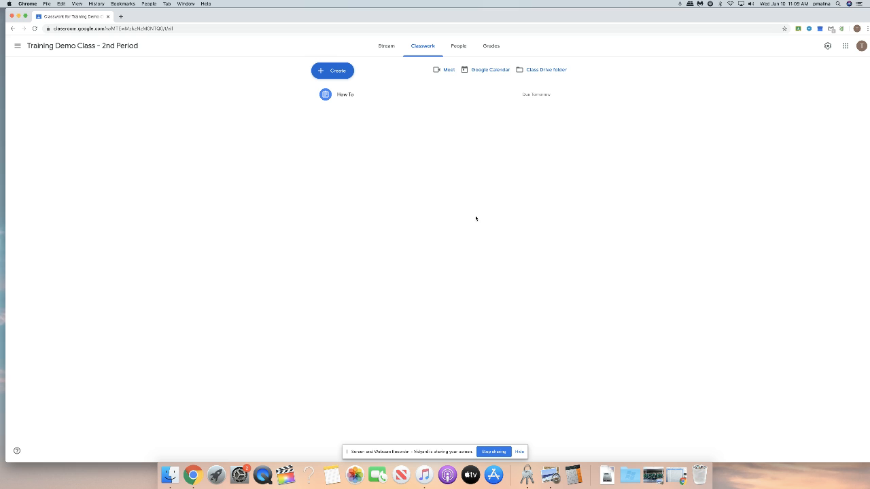